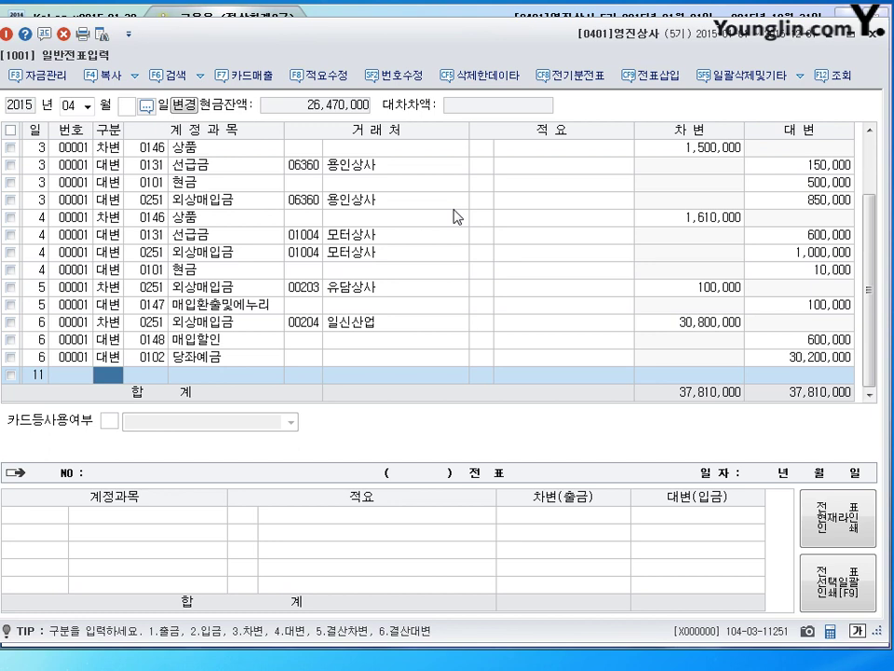
# Enter a debit line on day 11 for 장기성예금 (0176) with an amount of 1,000,000
pyautogui.write('3')
pyautogui.write('장기성')
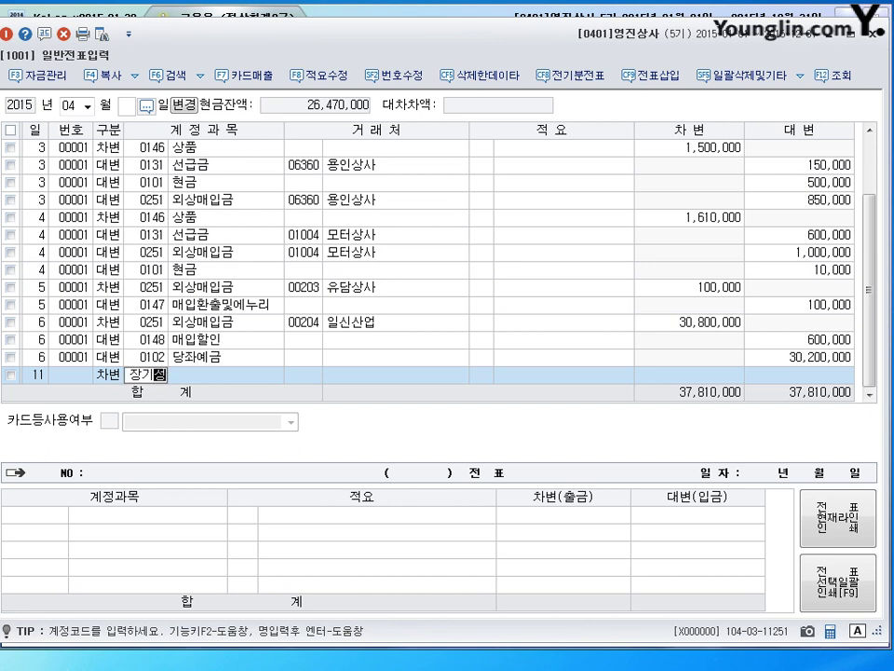
pyautogui.press('Return')
pyautogui.press('Return')
pyautogui.press('Return')
pyautogui.press('Return')
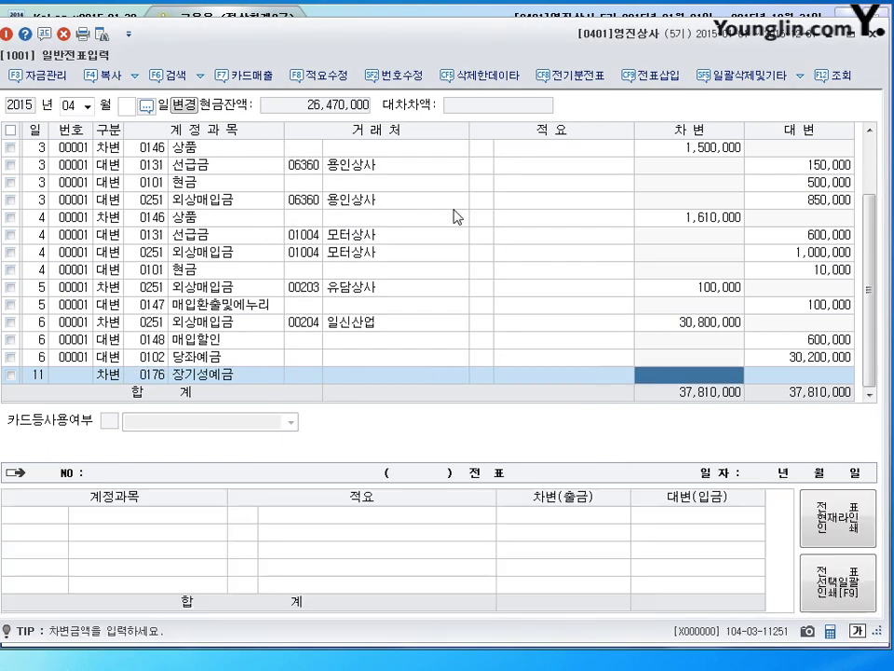
pyautogui.write('1000000')
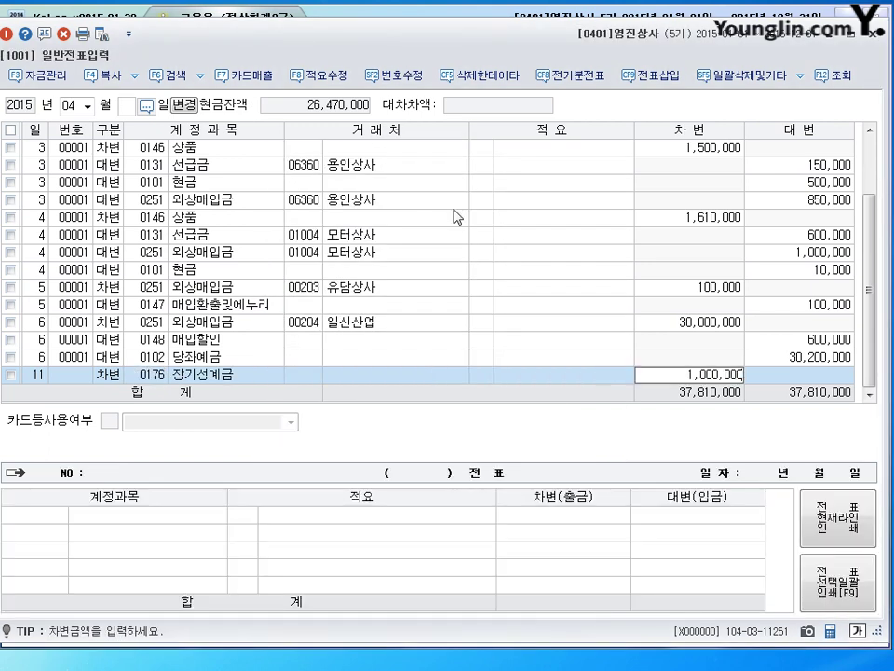
pyautogui.press('Return')
# Add the balancing day 11 credit line for 보통예금 (0103) with an amount of 1,000,000
pyautogui.write('4103')
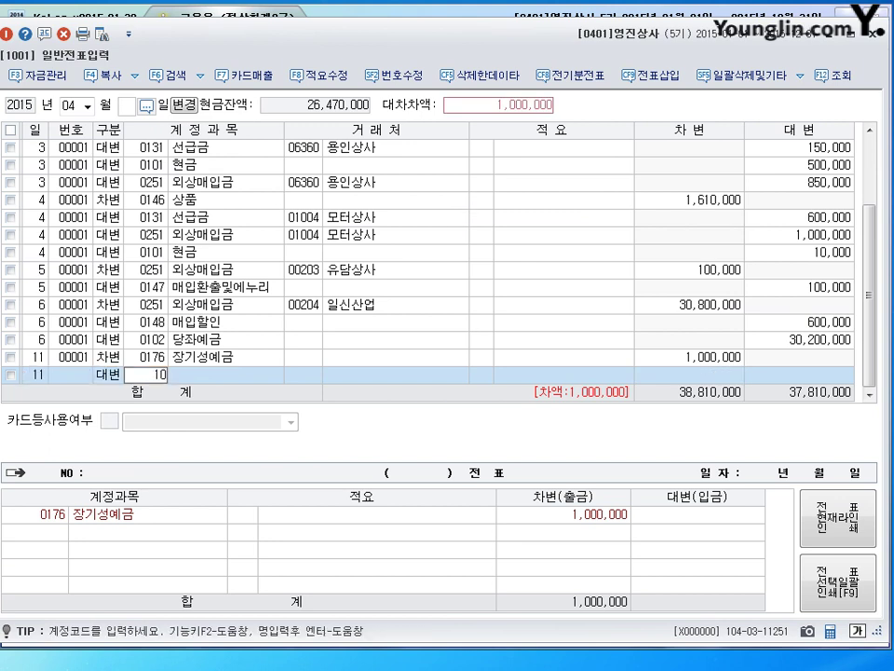
pyautogui.press('Return')
pyautogui.press('Return')
pyautogui.press('Return')
pyautogui.press('Return')
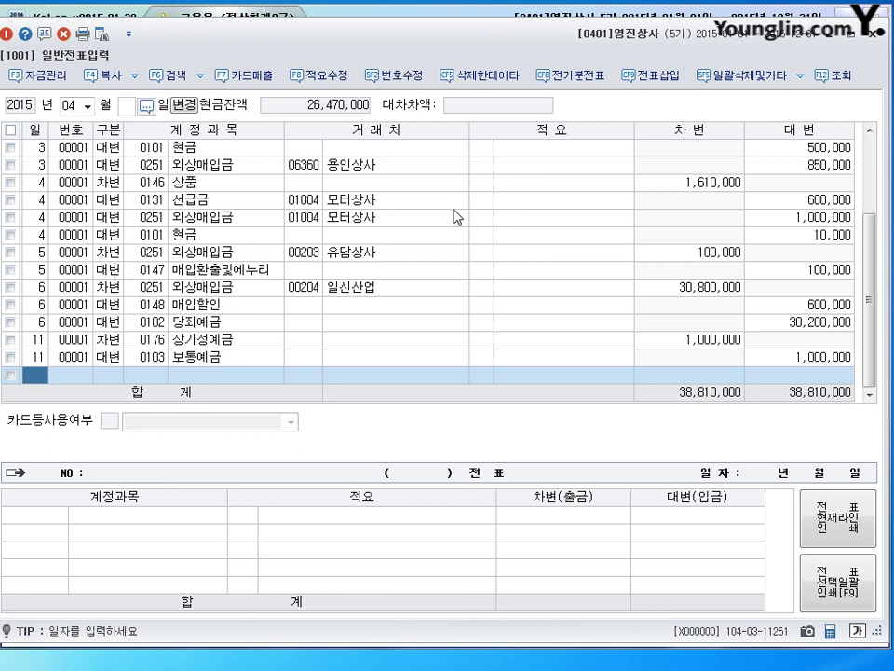
pyautogui.write('13')
pyautogui.press('Return')
pyautogui.write('2')
pyautogui.press('Return')
pyautogui.press('Left')
pyautogui.press('Left')
# Enter a debit line on day 12 for 장기대여금 (0179) with client 유성상사 and an amount of 6,000,000
pyautogui.write('12')
pyautogui.press('Return')
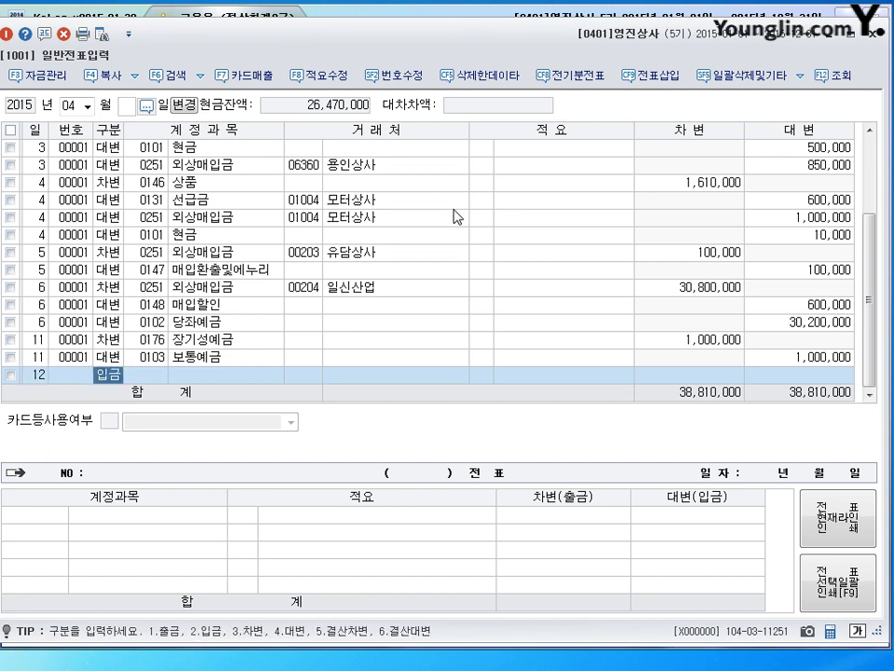
pyautogui.write('3')
pyautogui.press('Return')
pyautogui.write('179')
pyautogui.press('Return')
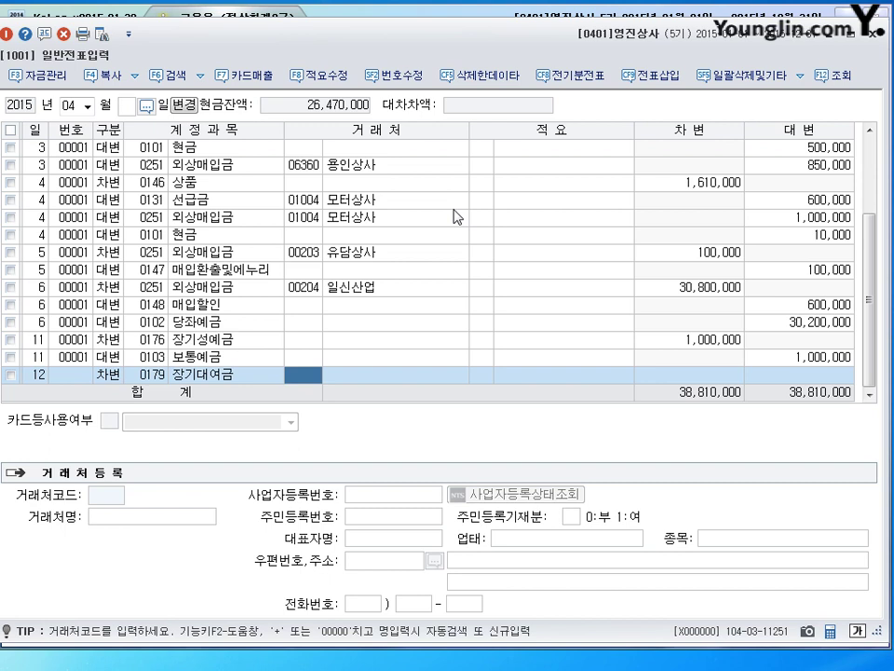
pyautogui.write('유성')
pyautogui.press('Return')
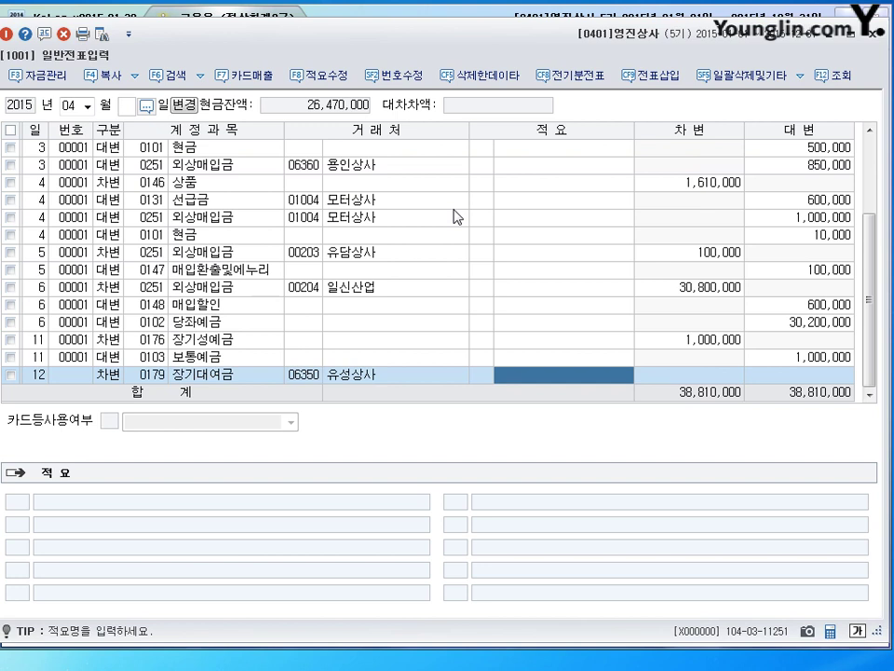
pyautogui.press('Return')
pyautogui.write('6000000')
pyautogui.press('Return')
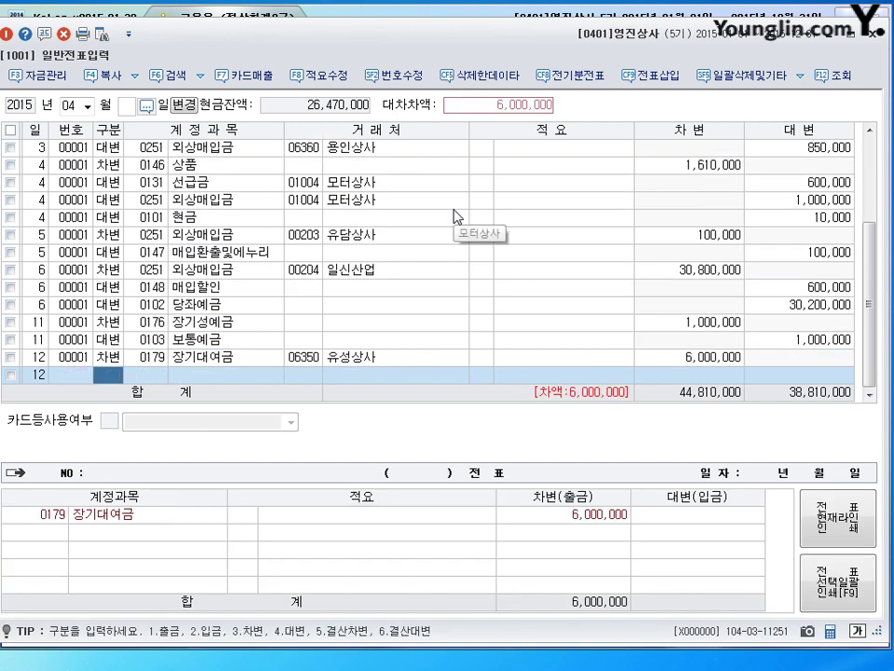
# Add a day 12 credit line for 이자수익 (0901) and set its amount to 600,000
pyautogui.write('4901')
pyautogui.press('Return')
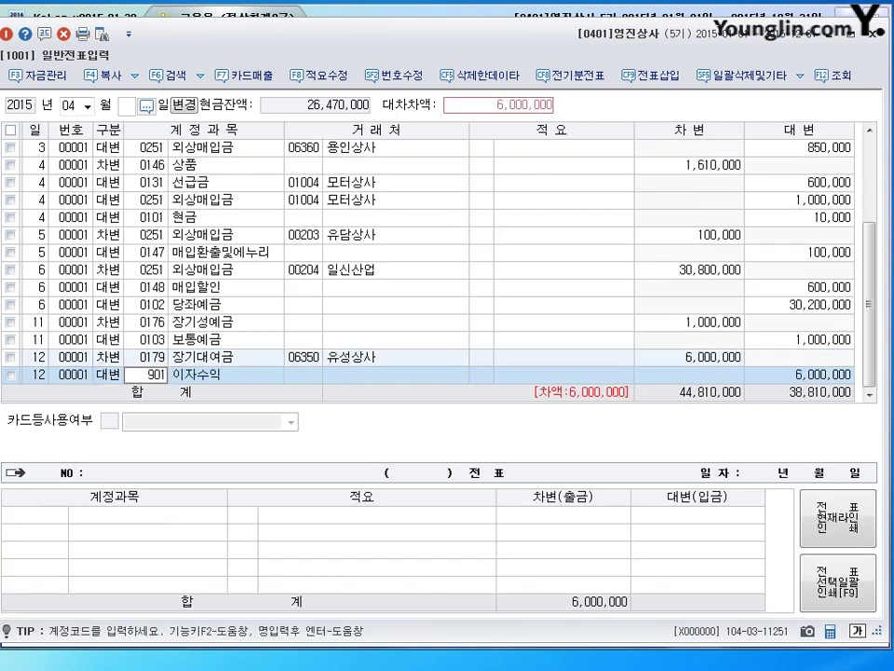
pyautogui.press('Return')
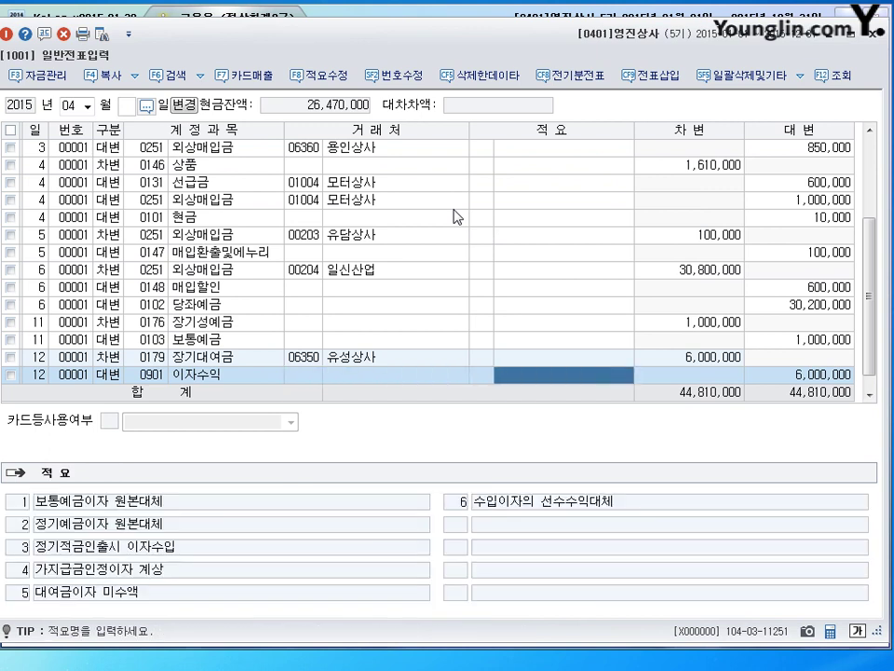
pyautogui.press('Return')
pyautogui.write('600000')
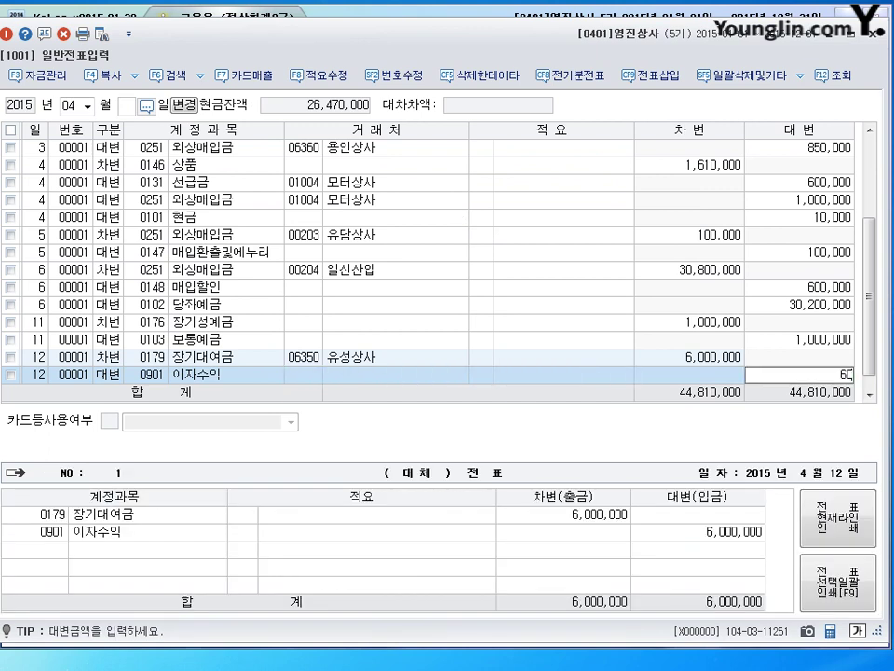
pyautogui.press('Return')
# Add a day 12 credit line for 보통예금 (0103) with the remaining 5,400,000 and no client
pyautogui.write('103')
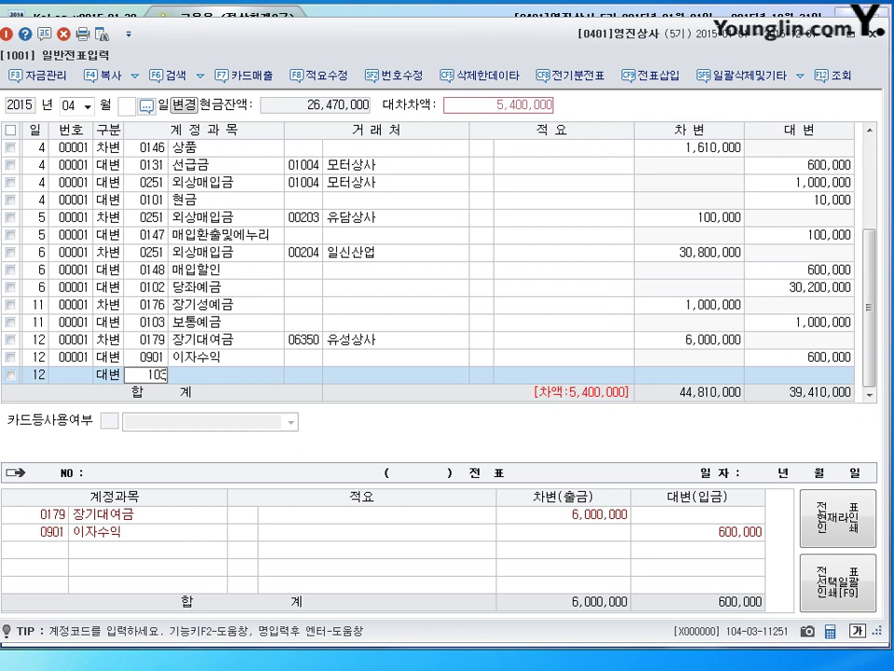
pyautogui.press('Return')
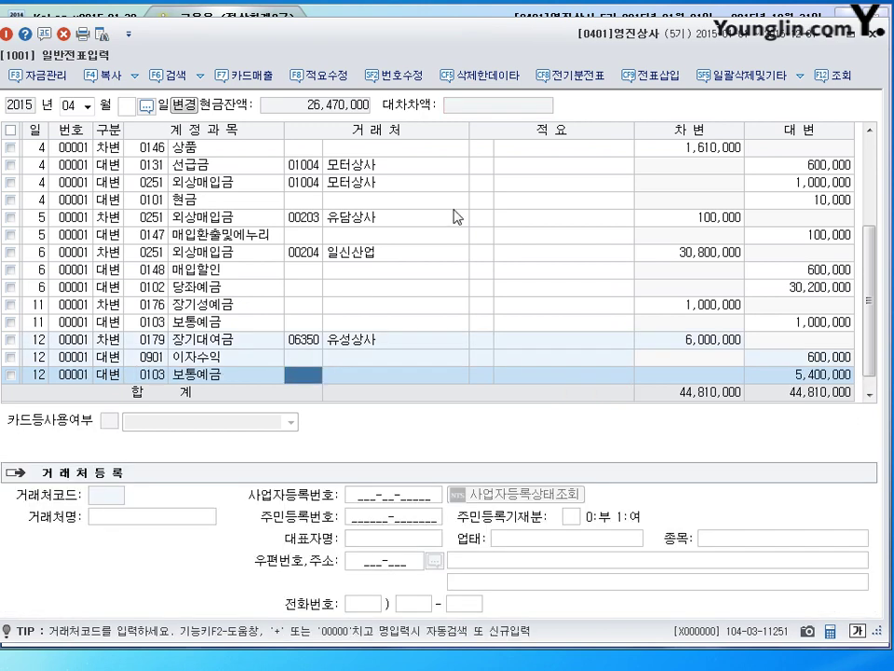
pyautogui.press('Return')
pyautogui.press('Return')
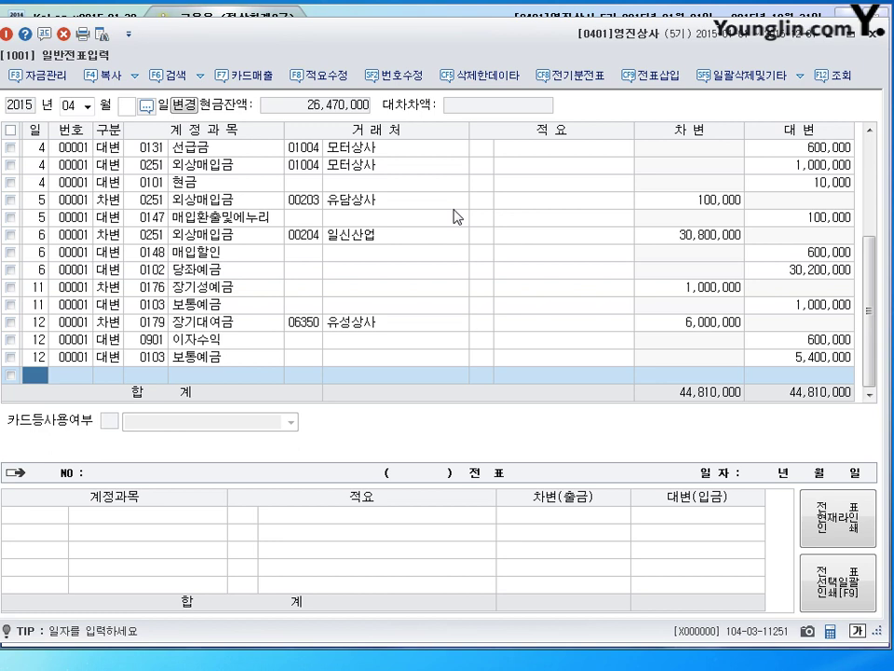
# Enter a debit line on day 13 for 투자부동산 (0183) with an amount of 6,000,000
pyautogui.write('13')
pyautogui.press('Return')
pyautogui.write('3')
pyautogui.press('Return')
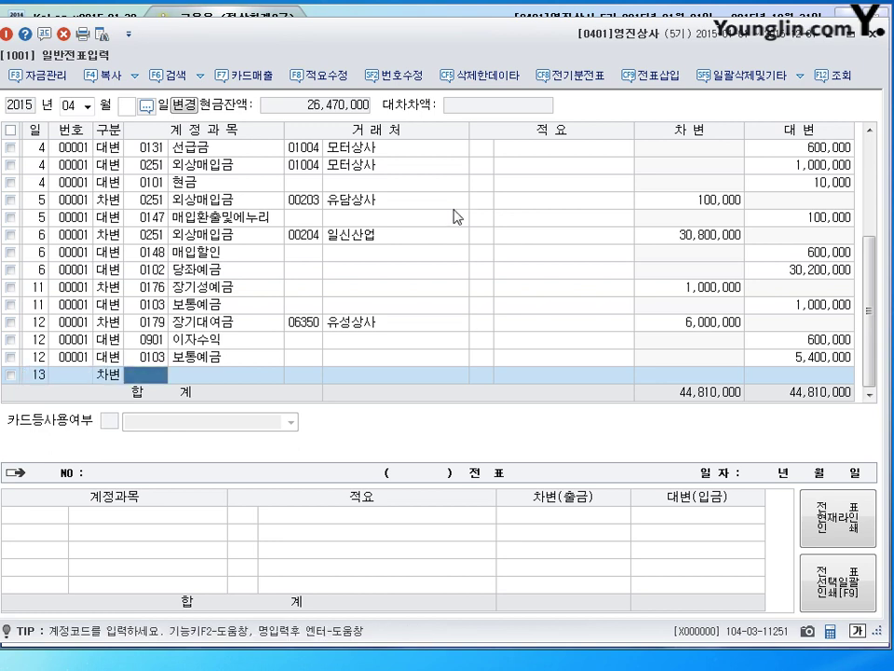
pyautogui.write('0183')
pyautogui.press('Return')
pyautogui.press('Return')
pyautogui.press('Return')
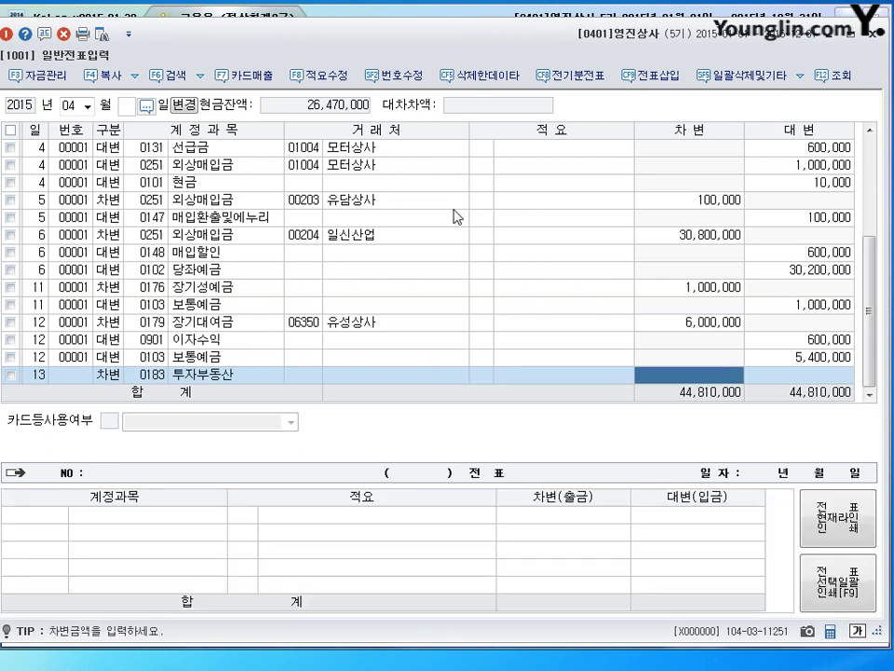
pyautogui.write('6000000')
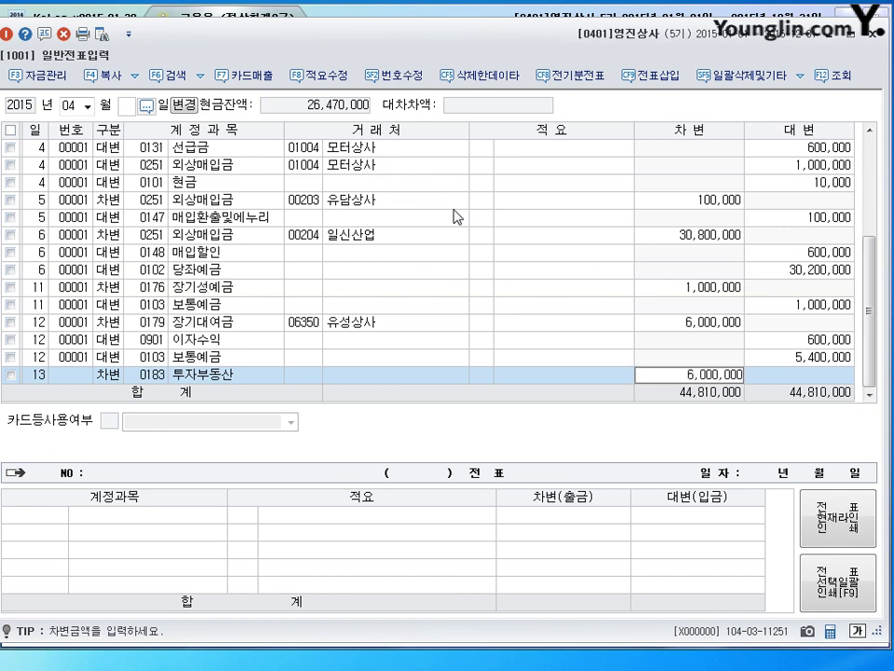
pyautogui.press('Return')
# Add the balancing day 13 credit line for 당좌예금 (0102) with an amount of 6,000,000
pyautogui.write('4')
pyautogui.press('Return')
pyautogui.write('0102')
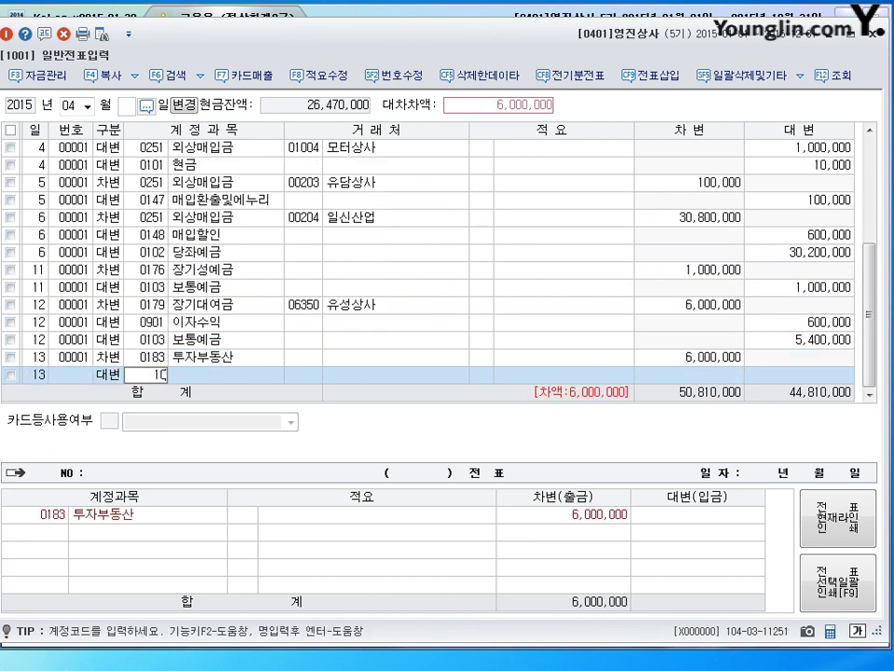
pyautogui.press('Return')
pyautogui.press('Return')
pyautogui.press('Return')
pyautogui.press('Return')
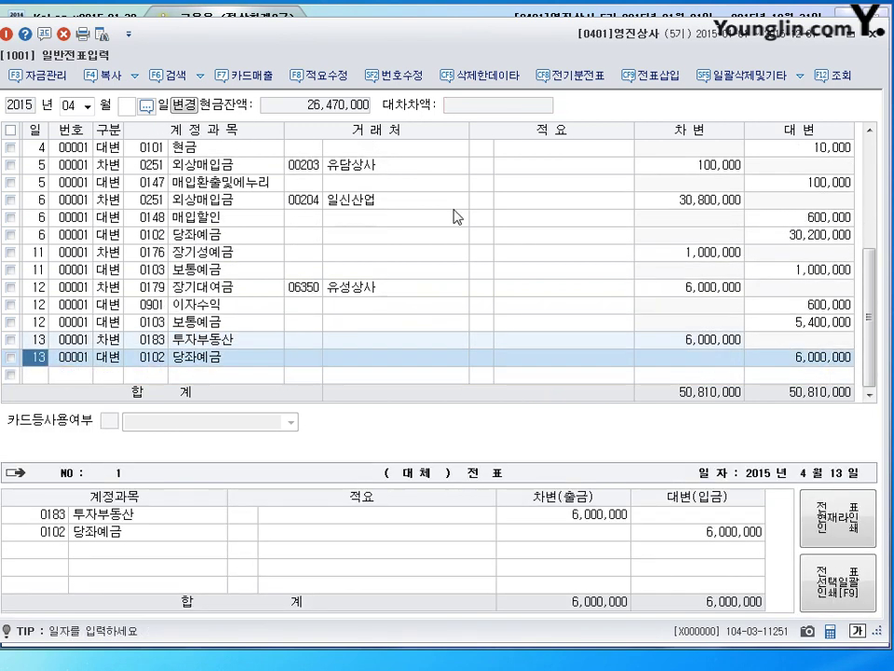